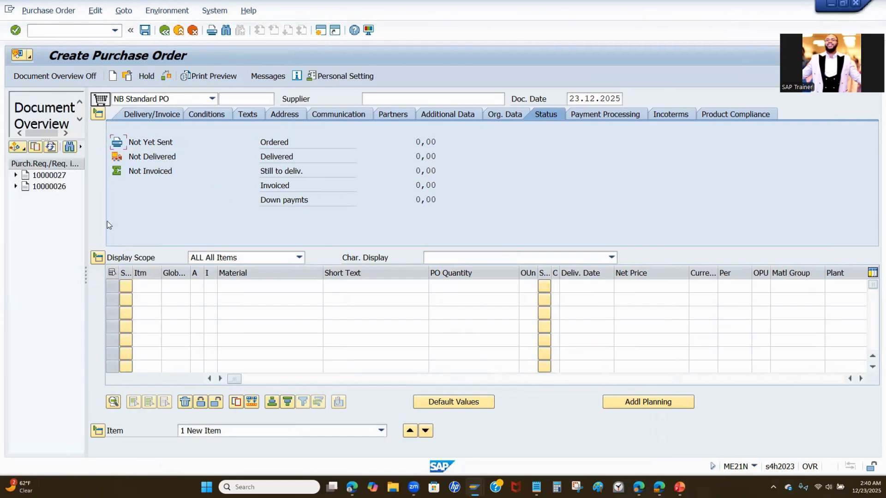
Step: Adopt the first listed purchase requisition into the standard PO and hide the document overview
{"action": "left_click", "coordinate": [49, 175]}
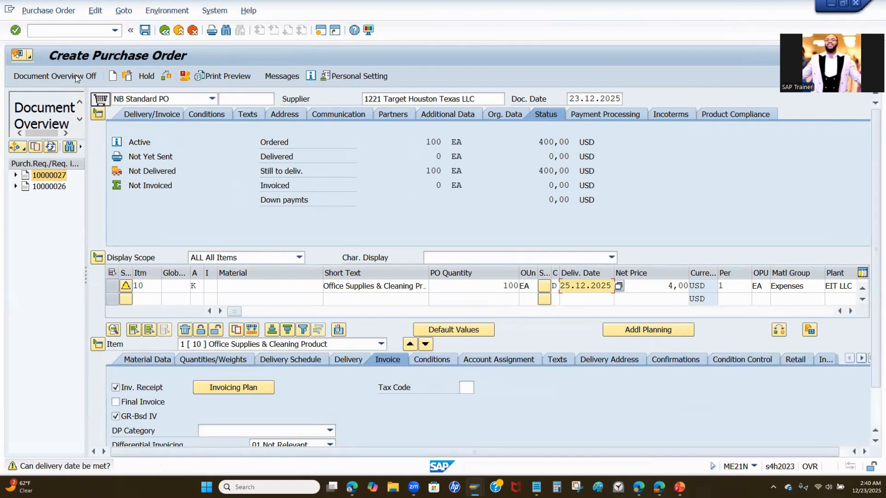
{"action": "left_click", "coordinate": [60, 77]}
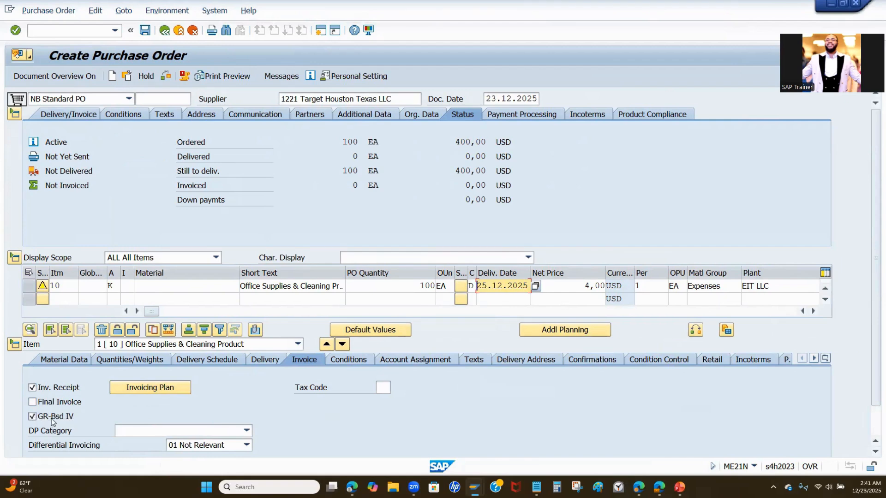
Step: Set the tax code in the item's invoice data to E0, A/P sales tax, 0%
{"action": "left_click", "coordinate": [32, 416]}
{"action": "left_click", "coordinate": [383, 388]}
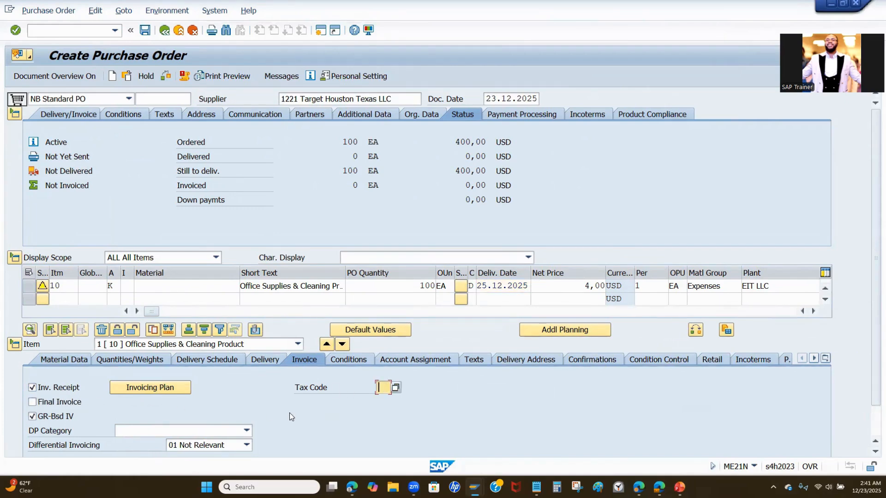
{"action": "left_click", "coordinate": [392, 386]}
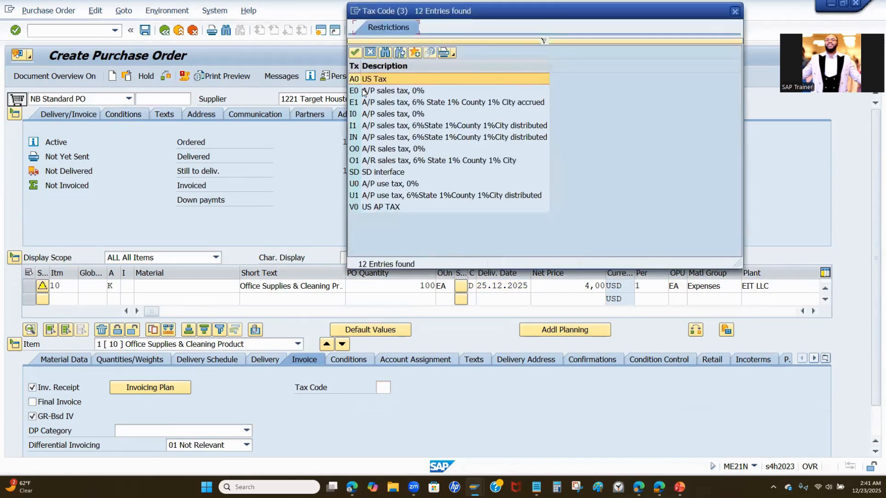
{"action": "double_click", "coordinate": [364, 91]}
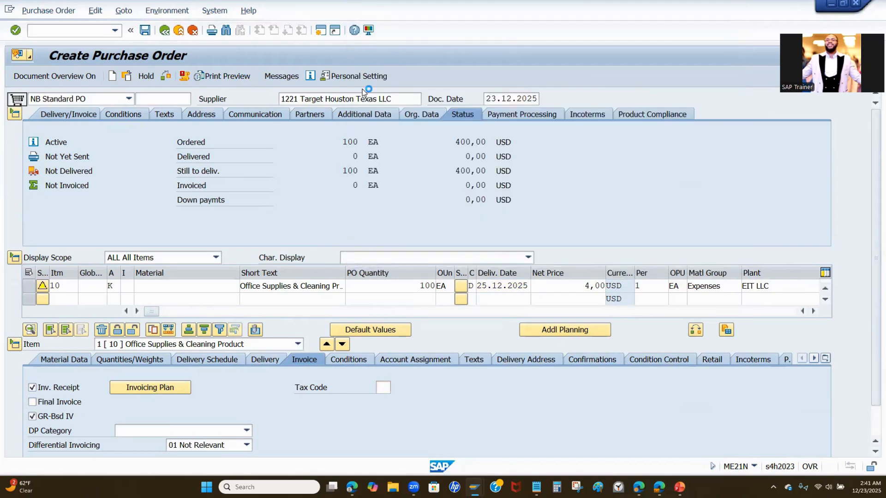
Step: Review the item's quantities and weights, and its delivery schedule with scheduled quantity, requisition reference and open quantity
{"action": "left_click", "coordinate": [78, 360]}
{"action": "left_click", "coordinate": [128, 360]}
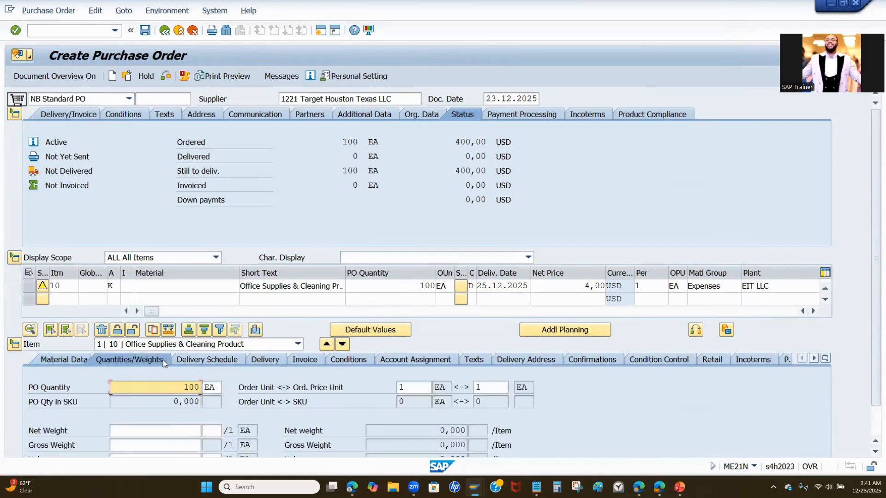
{"action": "scroll", "coordinate": [241, 416], "scroll_direction": "down", "scroll_amount": 1}
{"action": "scroll", "coordinate": [241, 416], "scroll_direction": "down", "scroll_amount": 2}
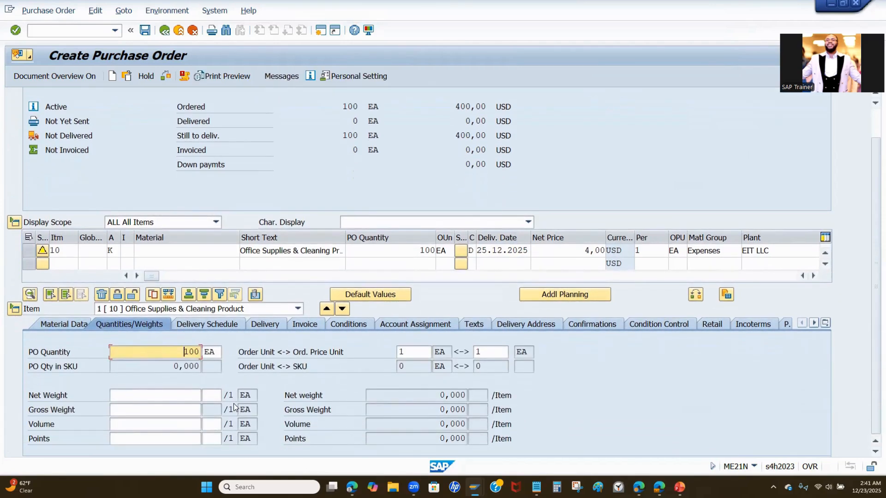
{"action": "left_click", "coordinate": [214, 322]}
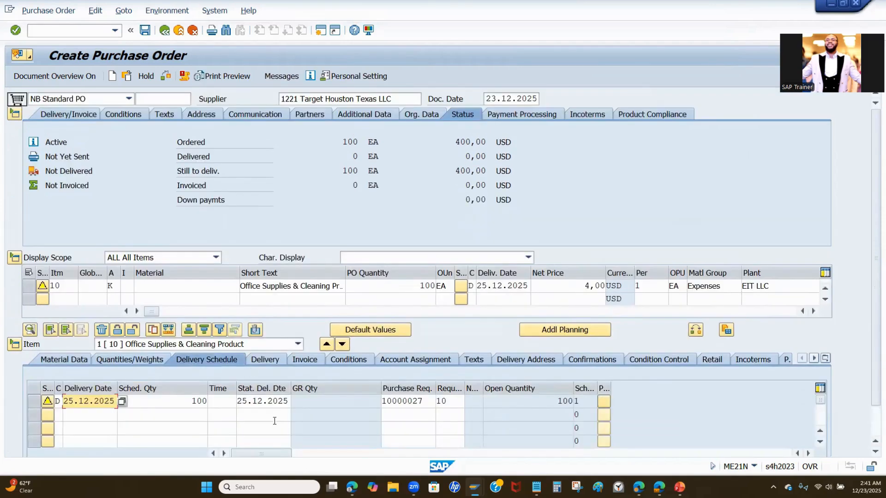
{"action": "left_click_drag", "start_coordinate": [189, 401], "coordinate": [236, 401]}
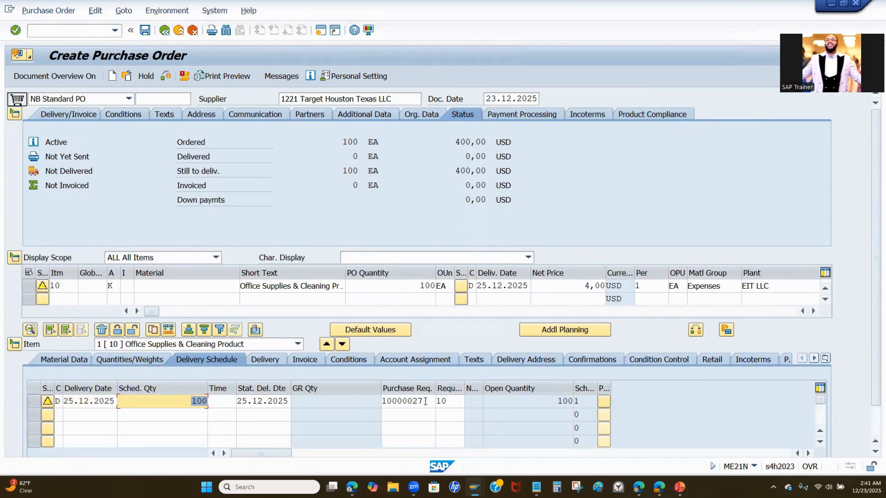
{"action": "left_click_drag", "start_coordinate": [428, 400], "coordinate": [382, 401]}
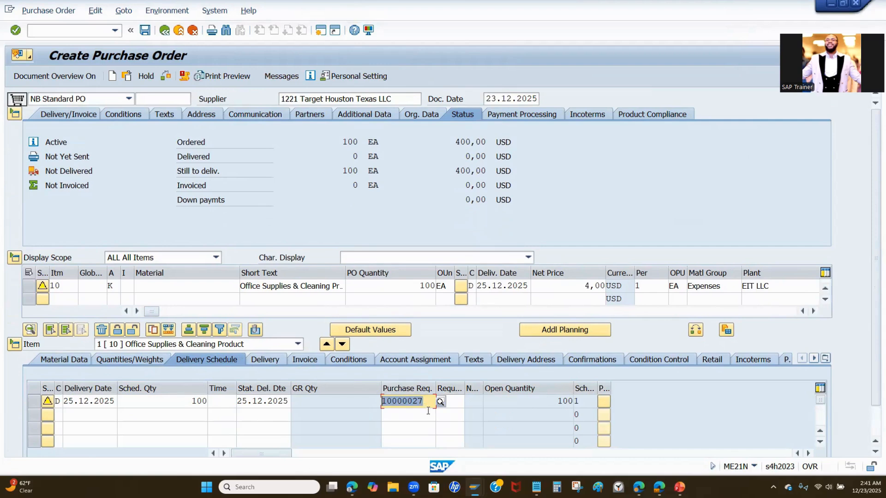
{"action": "left_click", "coordinate": [550, 404]}
{"action": "key", "text": "Return"}
Step: Review the item's delivery, invoice, pricing conditions and account assignment details
{"action": "left_click", "coordinate": [265, 358]}
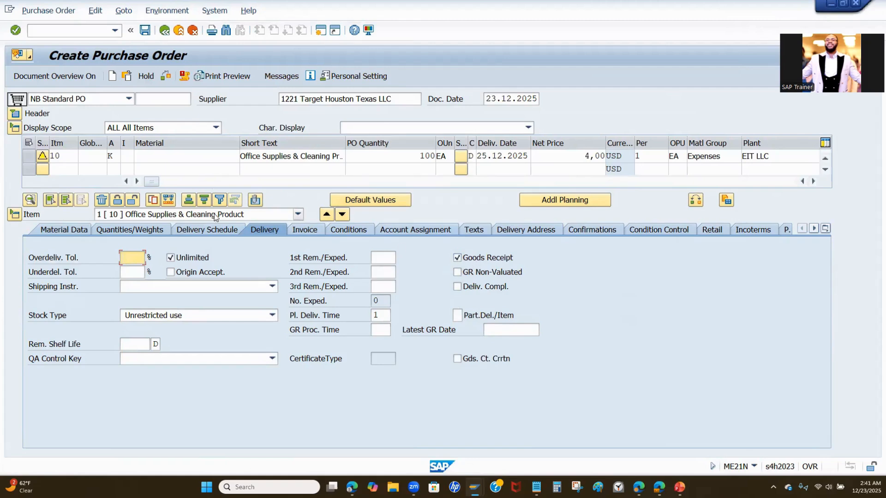
{"action": "left_click", "coordinate": [305, 229]}
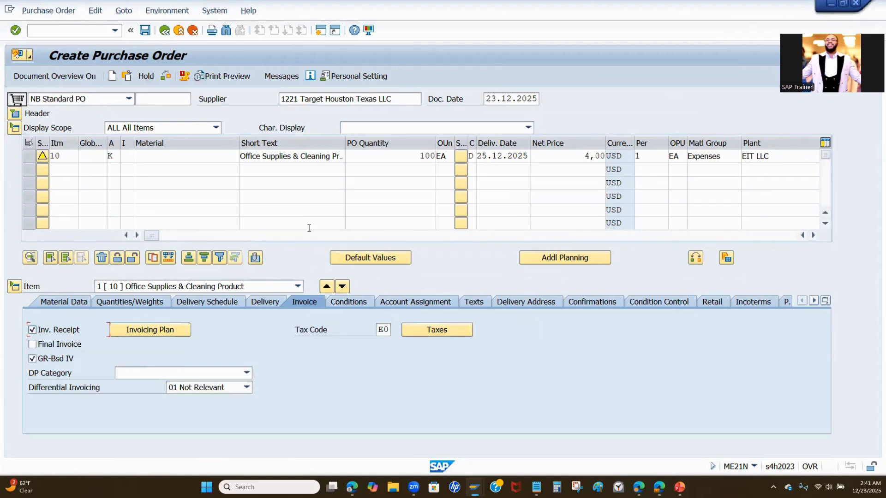
{"action": "left_click", "coordinate": [343, 301]}
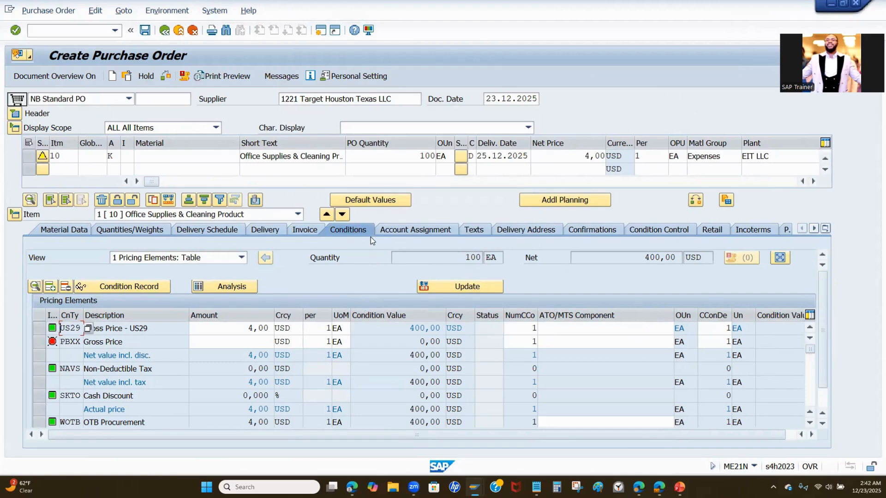
{"action": "left_click", "coordinate": [403, 233]}
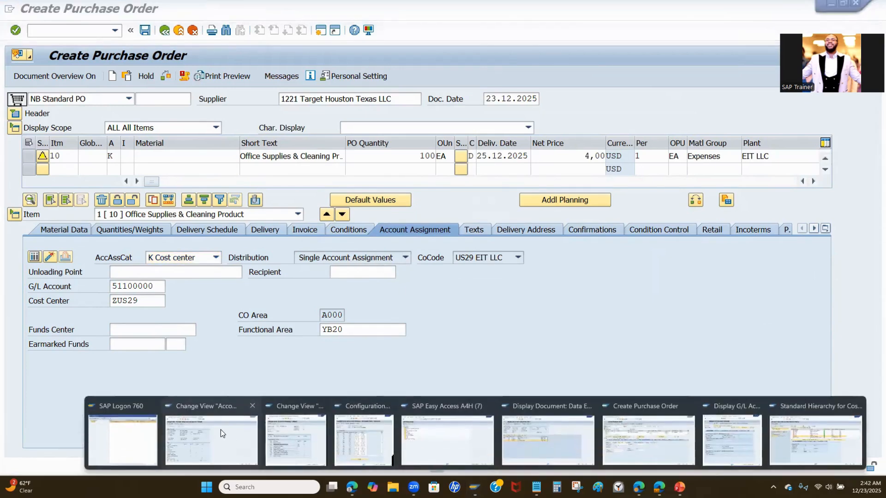
Step: Examine the distribution options and single account assignment setting of account assignment category K, then return to the purchase order
{"action": "left_click", "coordinate": [220, 430]}
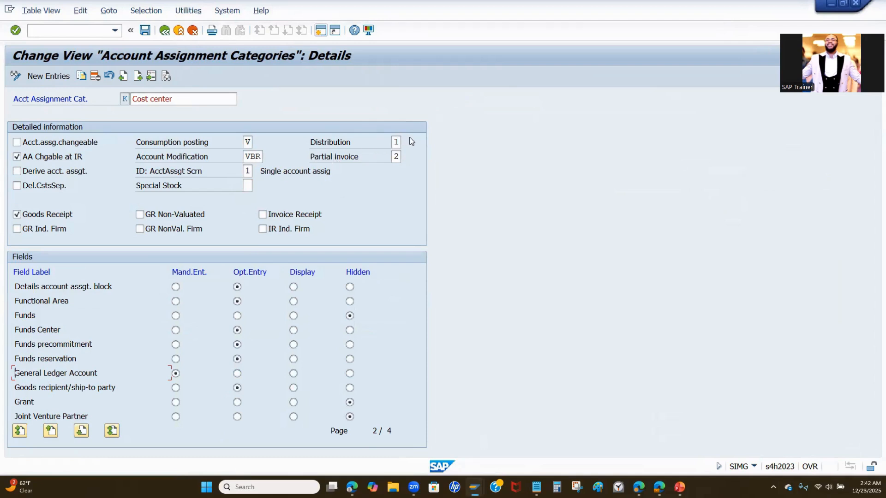
{"action": "left_click", "coordinate": [397, 143]}
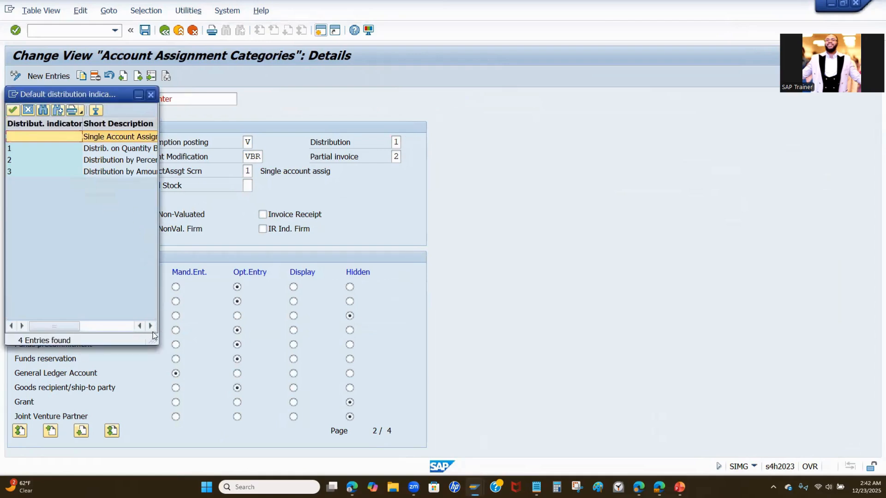
{"action": "left_click", "coordinate": [151, 326]}
{"action": "left_click", "coordinate": [28, 148]}
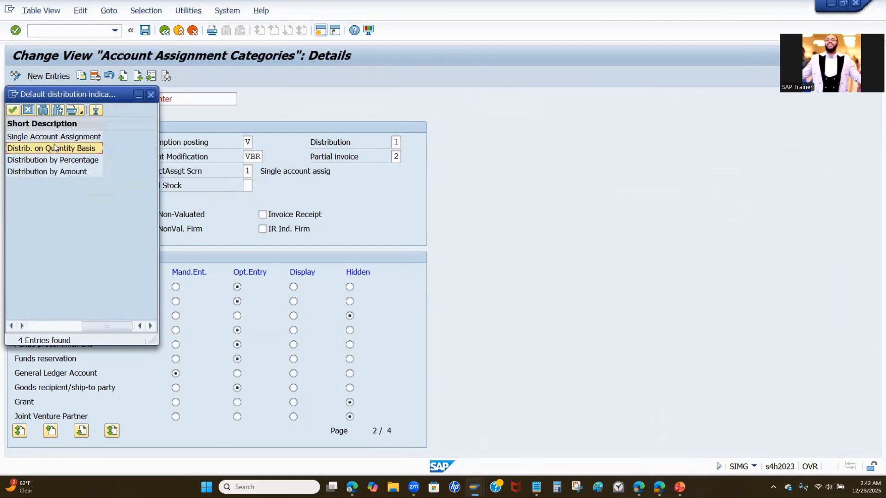
{"action": "left_click", "coordinate": [153, 96]}
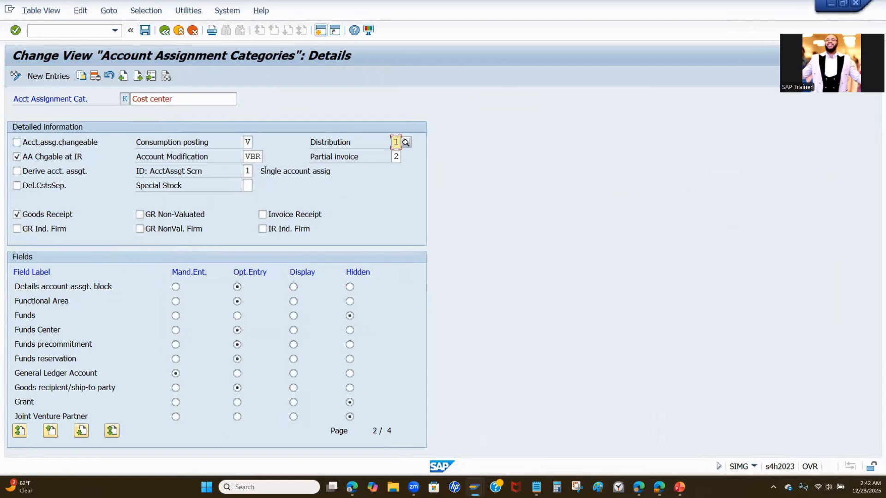
{"action": "left_click_drag", "start_coordinate": [259, 173], "coordinate": [332, 171]}
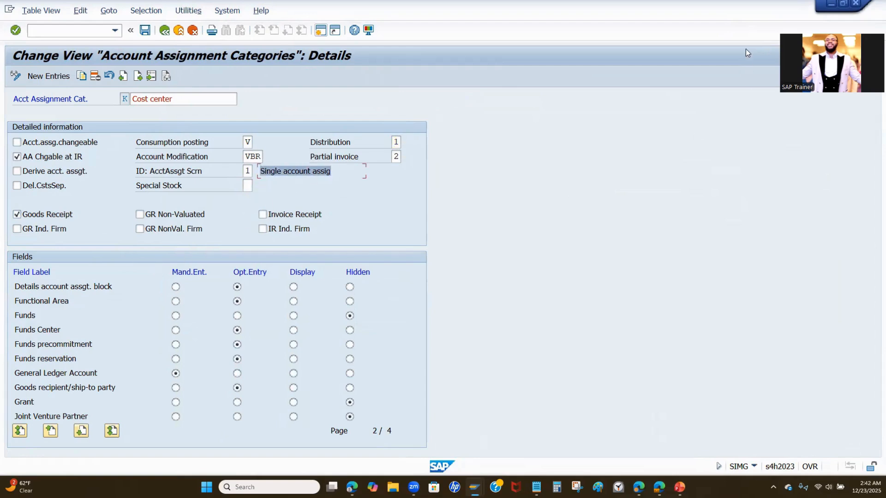
{"action": "key", "text": "alt+Tab"}
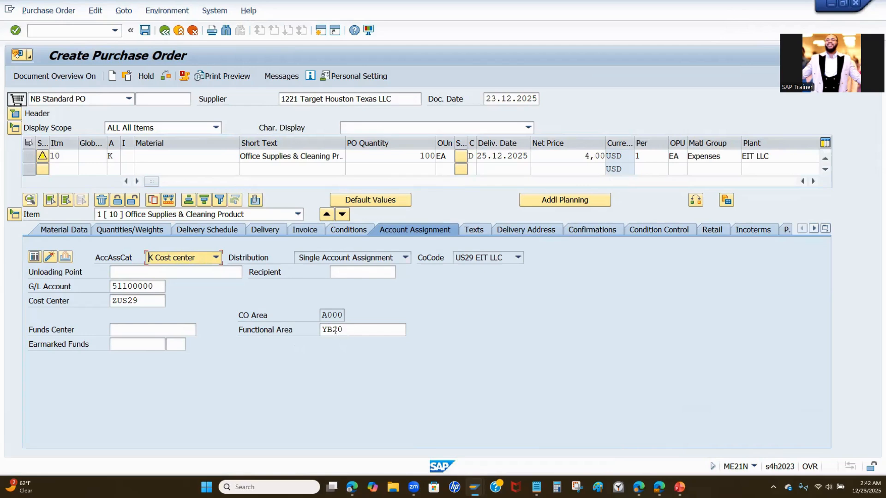
Step: Look up the functional area in the cost center's organization data and compare it with the purchase order's account assignment
{"action": "left_click", "coordinate": [474, 487]}
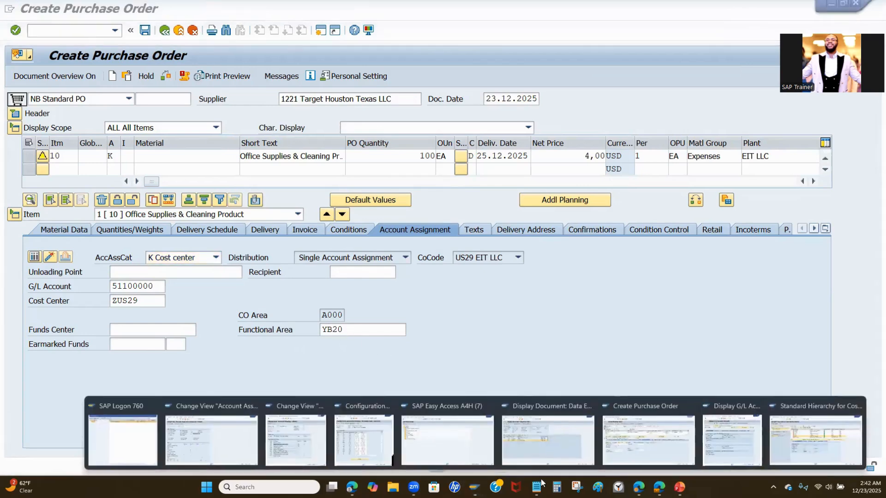
{"action": "left_click", "coordinate": [796, 446]}
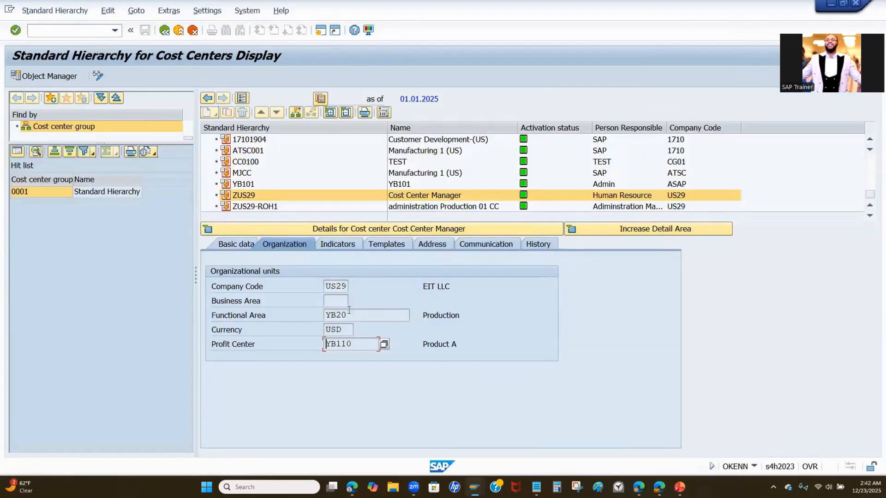
{"action": "double_click", "coordinate": [349, 318]}
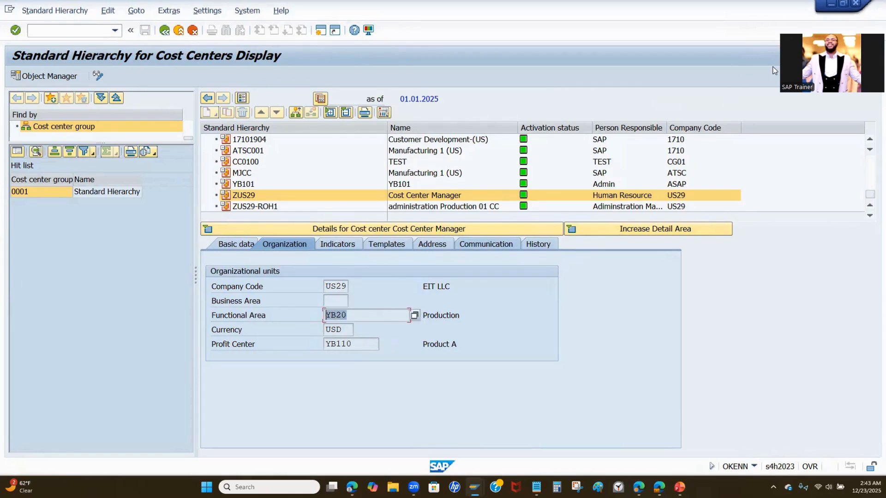
{"action": "left_click", "coordinate": [831, 3]}
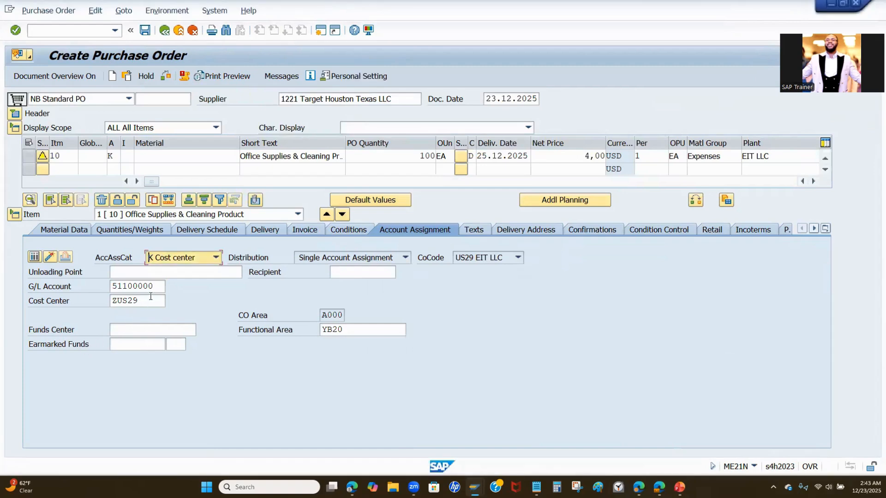
{"action": "left_click_drag", "start_coordinate": [163, 284], "coordinate": [107, 301]}
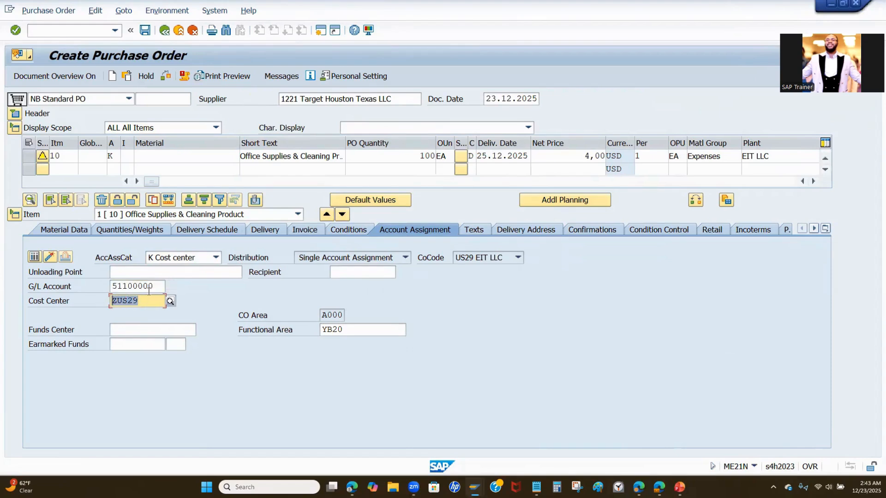
Step: Review the item's texts and delivery address, and inspect the storage location field in the item overview
{"action": "left_click", "coordinate": [472, 231]}
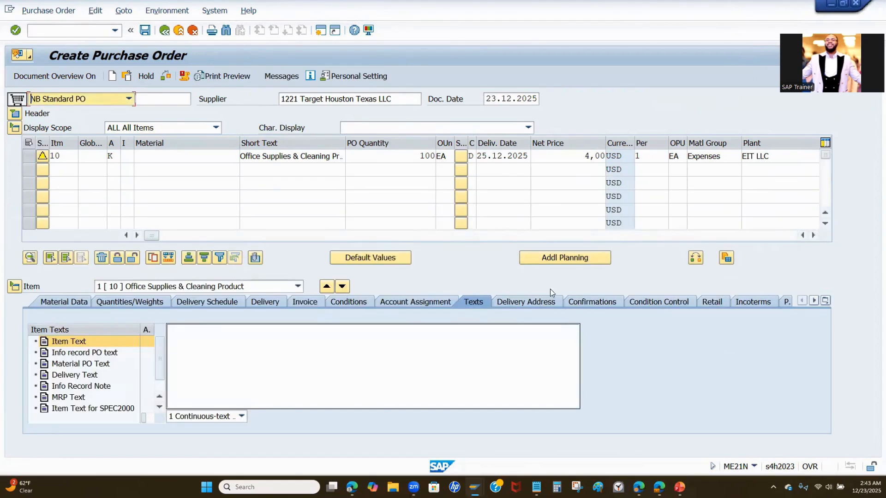
{"action": "left_click", "coordinate": [537, 303]}
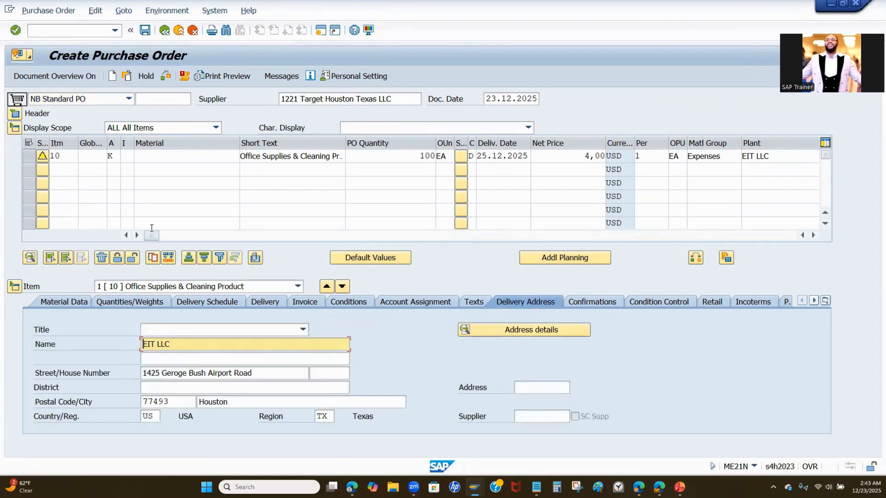
{"action": "left_click_drag", "start_coordinate": [151, 235], "coordinate": [229, 240]}
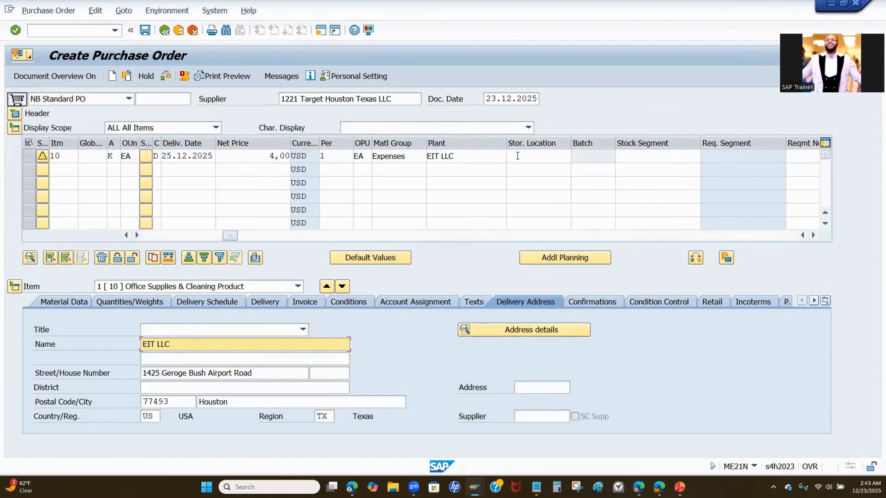
{"action": "left_click", "coordinate": [542, 153]}
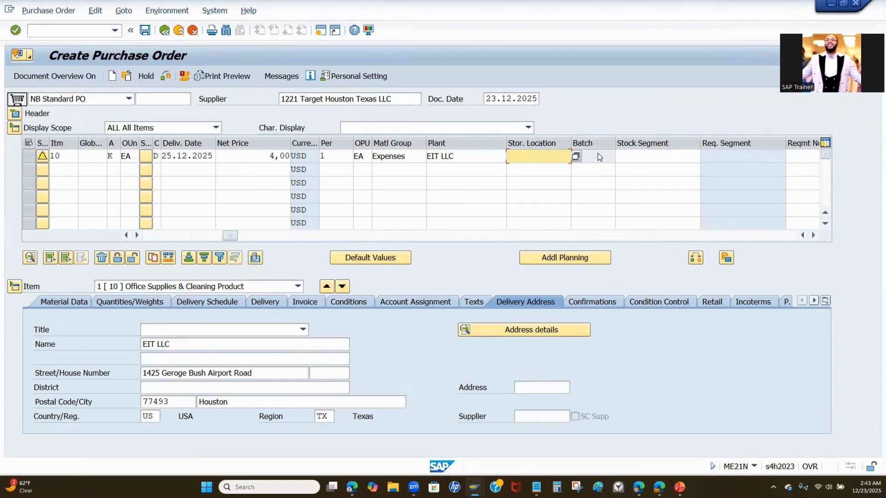
{"action": "left_click_drag", "start_coordinate": [230, 238], "coordinate": [141, 240]}
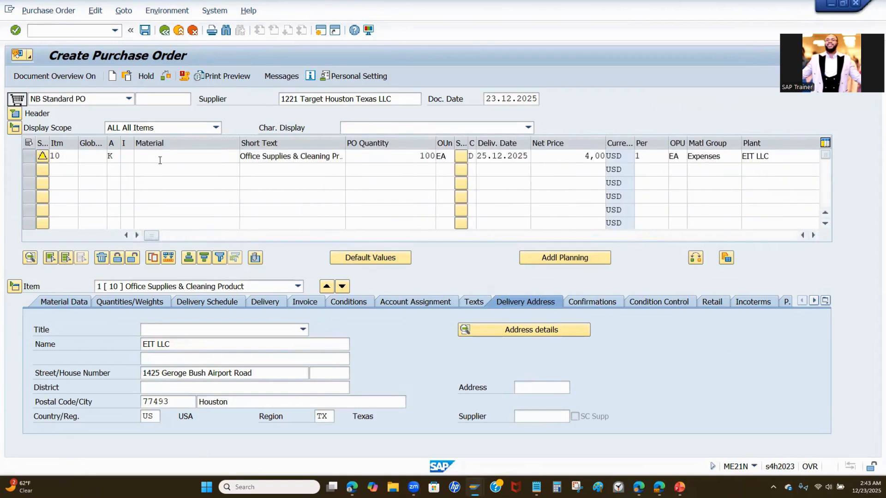
Step: Widen the Short Text column in the item overview to fit the full item description
{"action": "left_click_drag", "start_coordinate": [345, 143], "coordinate": [391, 144]}
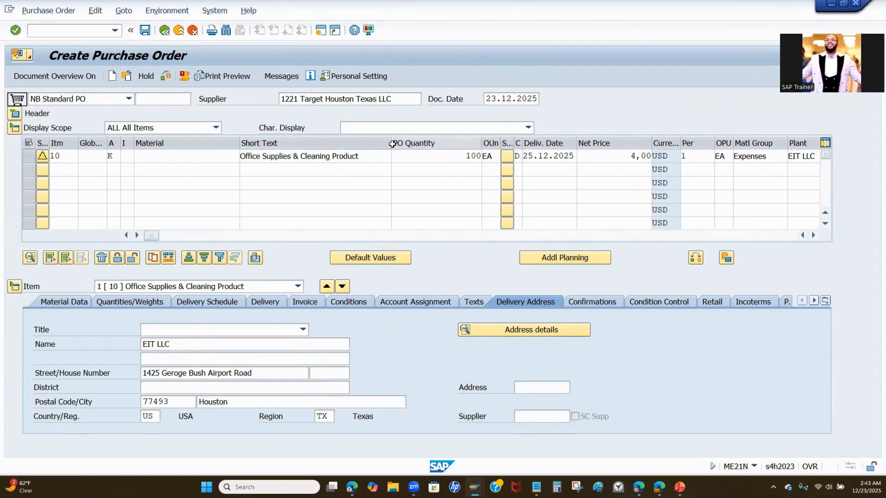
{"action": "left_click", "coordinate": [393, 143]}
{"action": "left_click", "coordinate": [395, 143]}
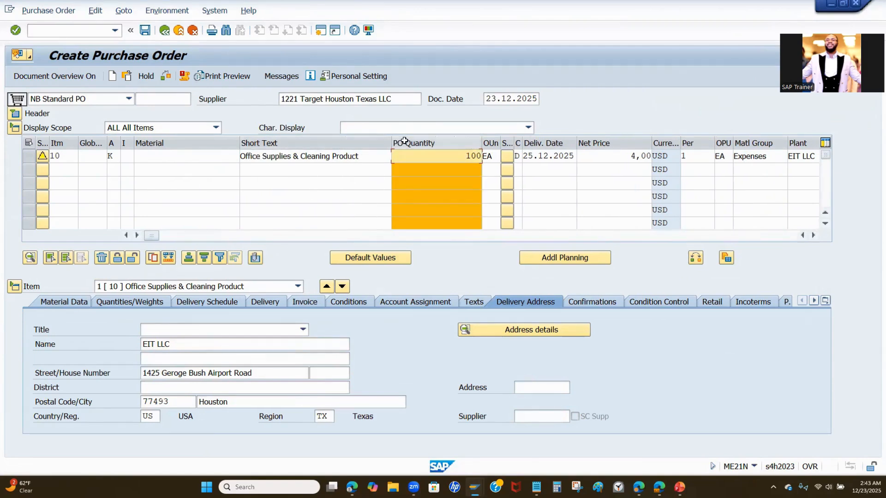
{"action": "left_click_drag", "start_coordinate": [391, 144], "coordinate": [376, 146]}
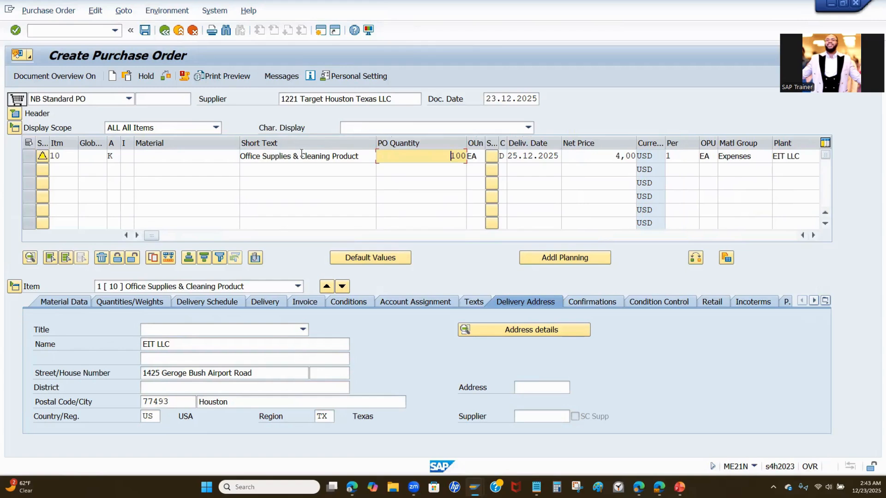
{"action": "left_click_drag", "start_coordinate": [365, 157], "coordinate": [232, 156]}
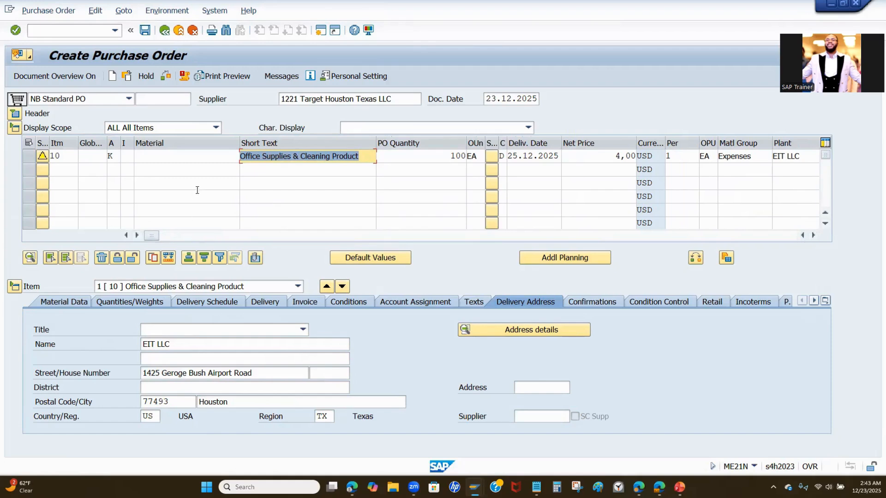
Step: Check the purchase order for errors and review the ordered and still-to-deliver quantities in the header status
{"action": "left_click", "coordinate": [162, 76]}
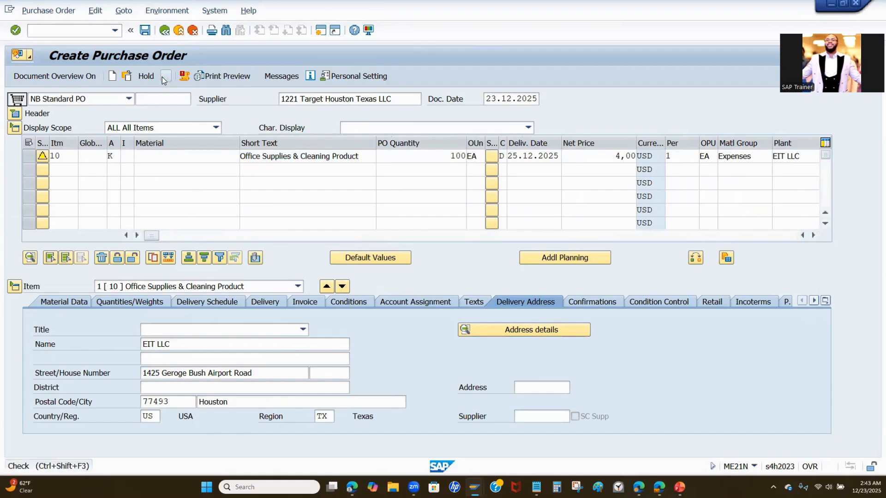
{"action": "left_click", "coordinate": [19, 114]}
{"action": "double_click", "coordinate": [341, 142]}
{"action": "double_click", "coordinate": [339, 171]}
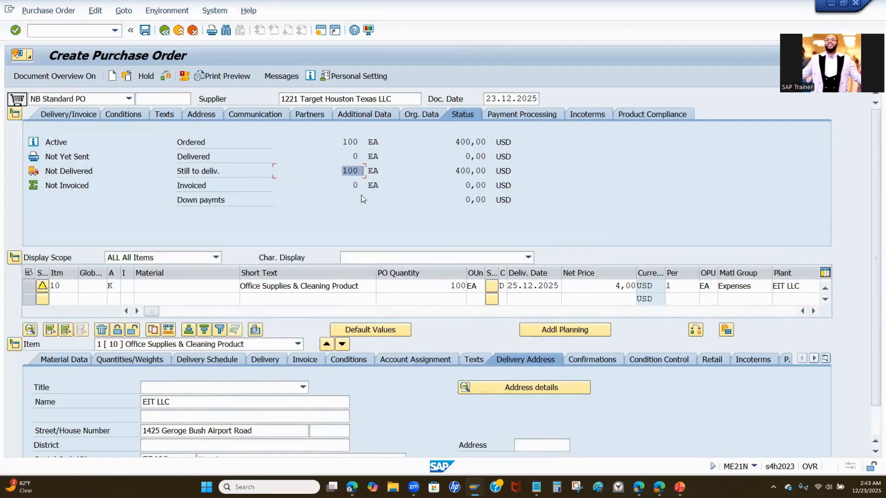
Step: Set the NEU print output to print immediately in its communication method, and return to the purchase order
{"action": "left_click", "coordinate": [277, 78]}
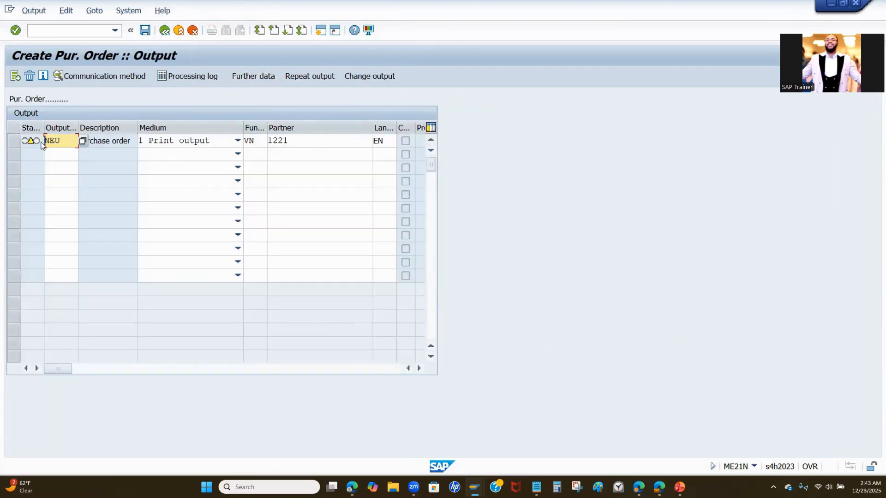
{"action": "left_click", "coordinate": [14, 141]}
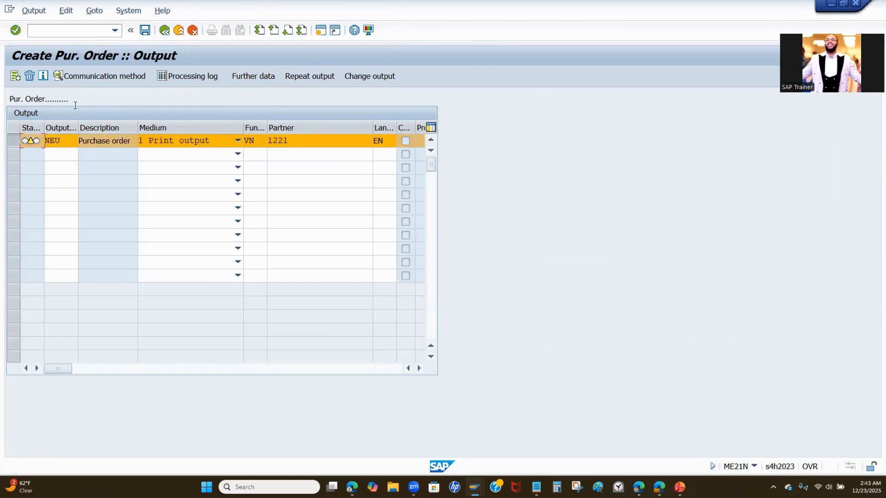
{"action": "left_click", "coordinate": [107, 74]}
{"action": "left_click", "coordinate": [217, 185]}
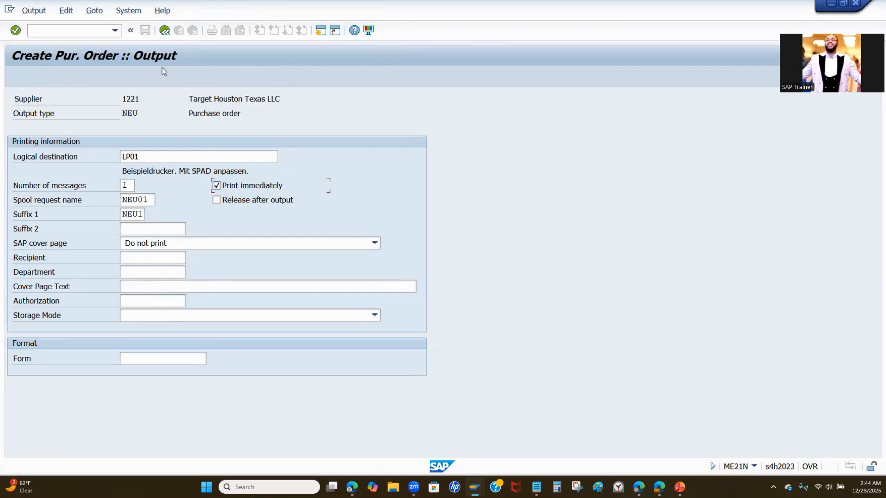
{"action": "left_click", "coordinate": [164, 30]}
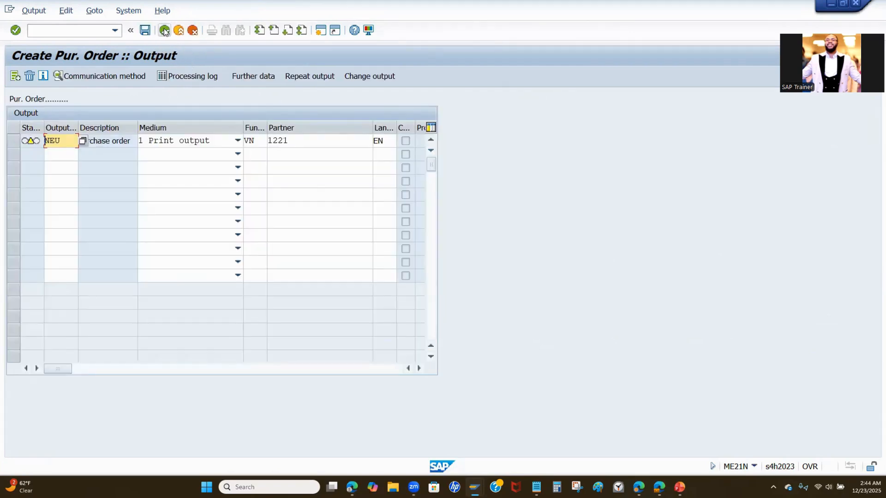
{"action": "left_click", "coordinate": [164, 31]}
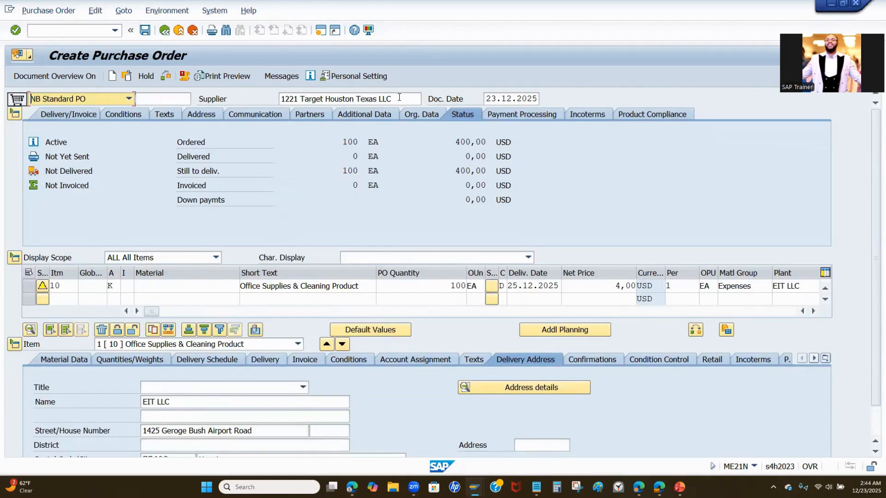
Step: Save the purchase order and open the newly created document for display
{"action": "left_click", "coordinate": [145, 30]}
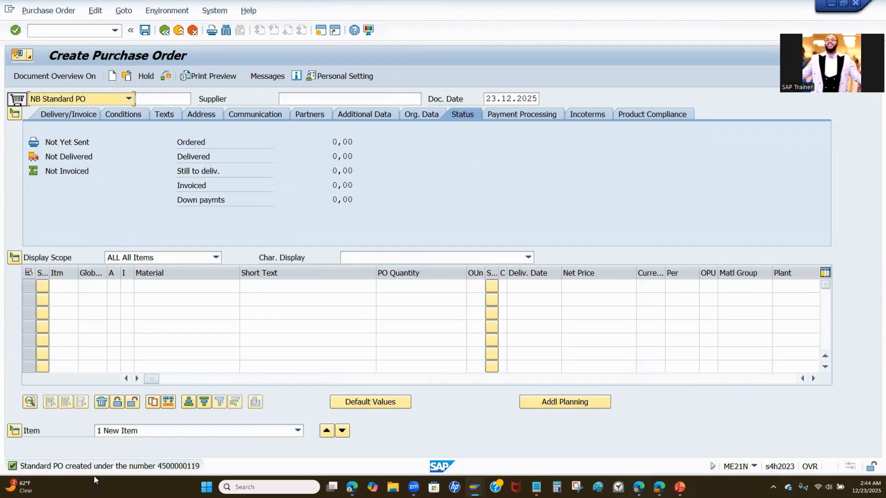
{"action": "left_click", "coordinate": [128, 76]}
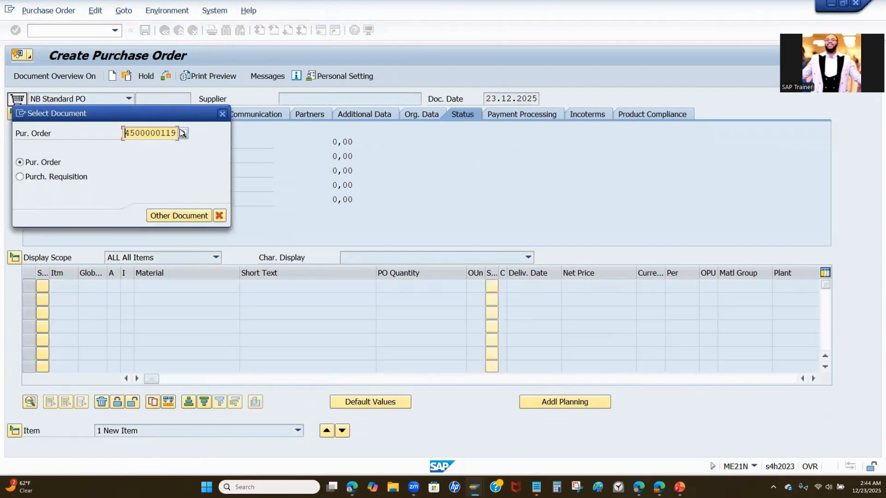
{"action": "left_click_drag", "start_coordinate": [174, 133], "coordinate": [123, 133]}
{"action": "left_click", "coordinate": [170, 215]}
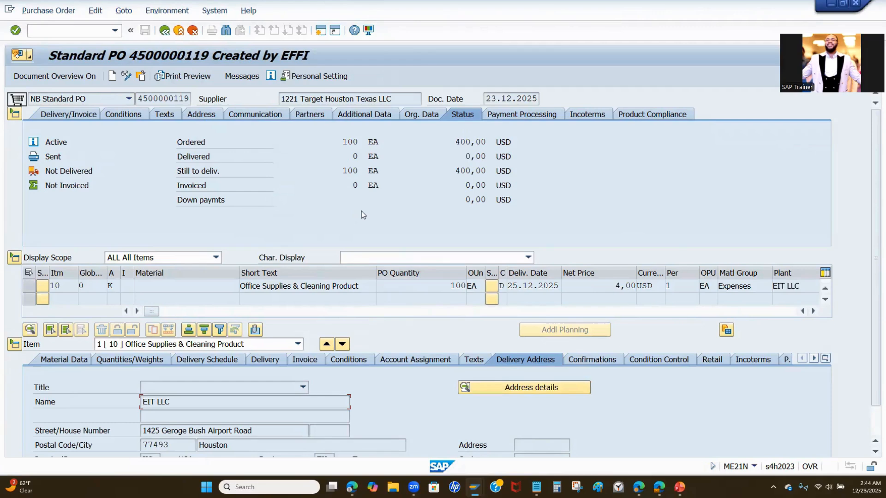
Step: Compare the total ordered value in the header status with the item's quantity and net price
{"action": "double_click", "coordinate": [451, 141]}
{"action": "double_click", "coordinate": [455, 288]}
{"action": "double_click", "coordinate": [612, 288]}
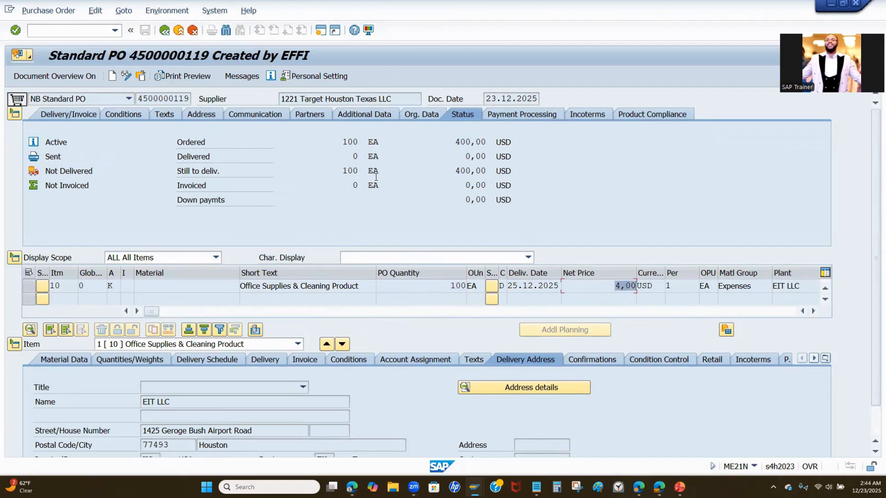
{"action": "double_click", "coordinate": [451, 141]}
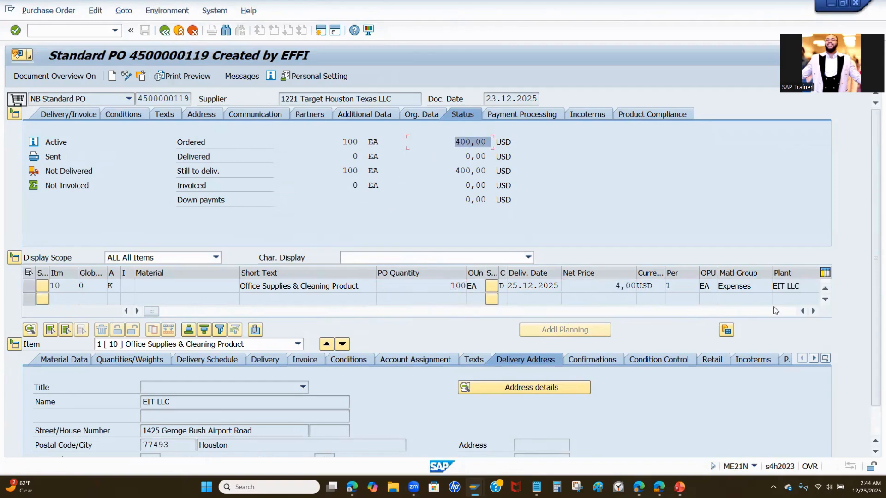
Step: Examine the invoice settings of the office supplies item, including invoice receipt and GR-based invoice verification
{"action": "scroll", "coordinate": [874, 217], "scroll_direction": "down", "scroll_amount": 2}
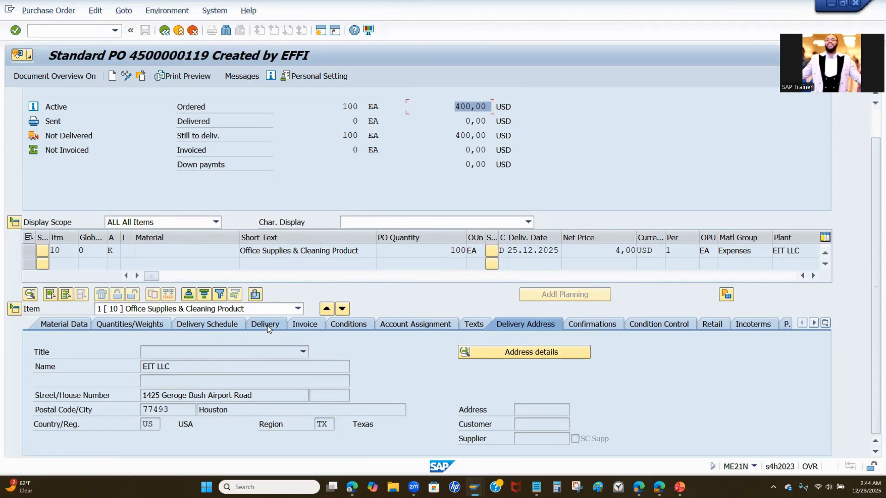
{"action": "left_click", "coordinate": [295, 324]}
{"action": "scroll", "coordinate": [128, 392], "scroll_direction": "down", "scroll_amount": 1}
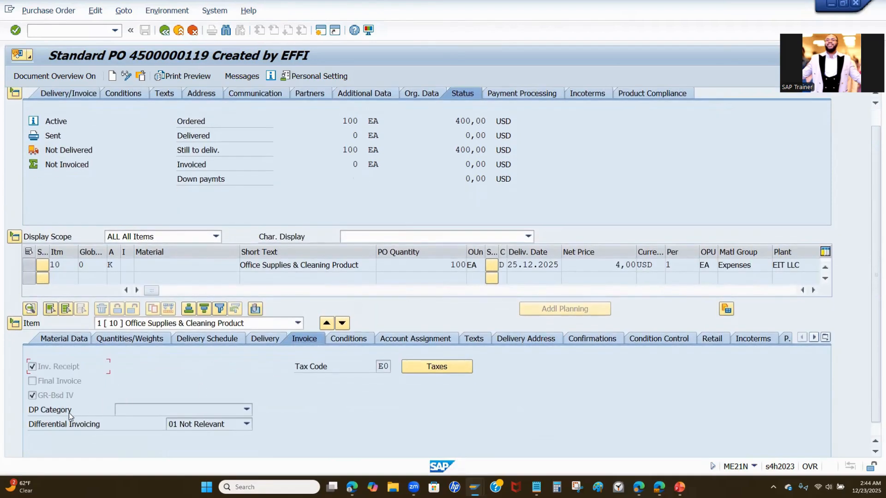